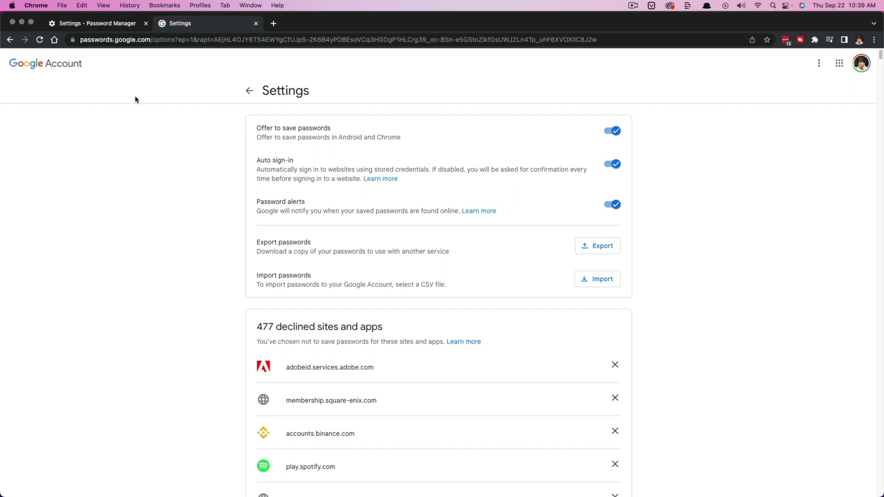
- Open a new tab, then open Chrome Settings from the three-dot menu
click(273, 24)
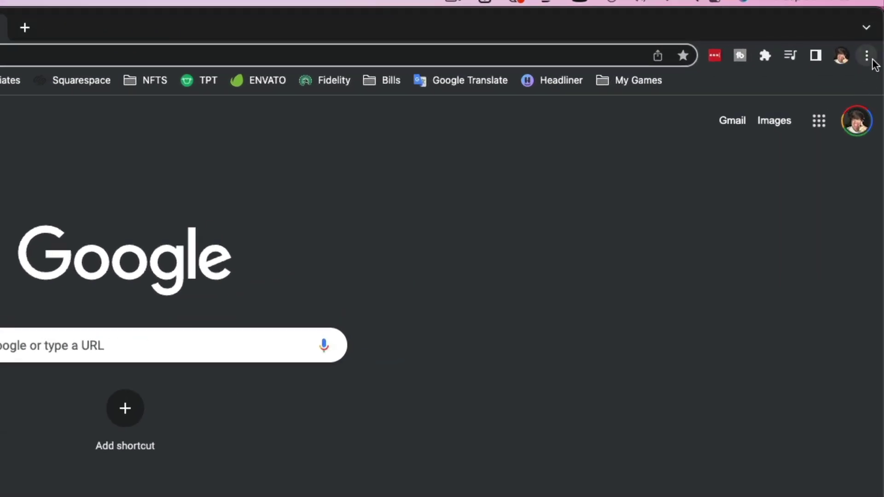
click(868, 57)
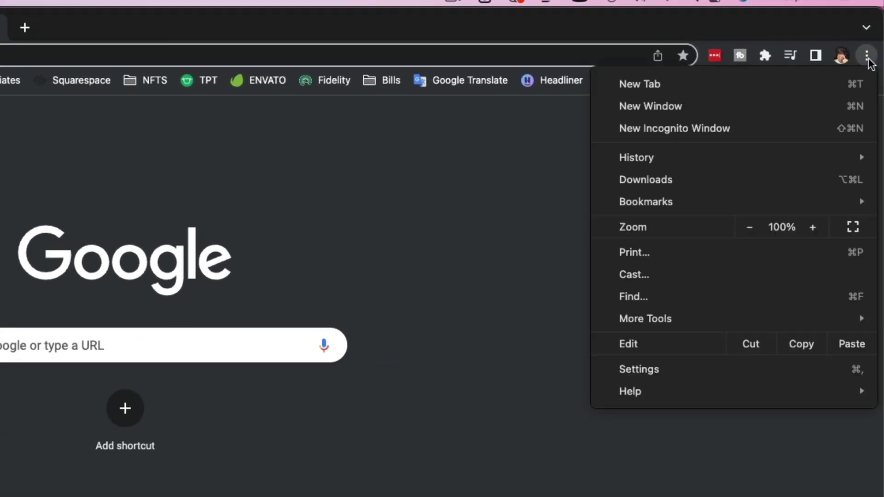
click(640, 369)
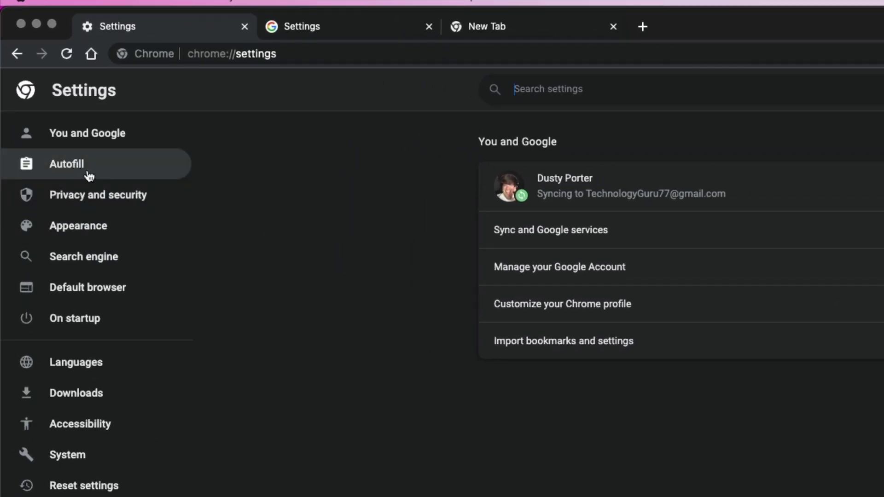
- Open Password Manager under Autofill, browse the saved passwords, and toggle Auto Sign-in off and back on
click(78, 171)
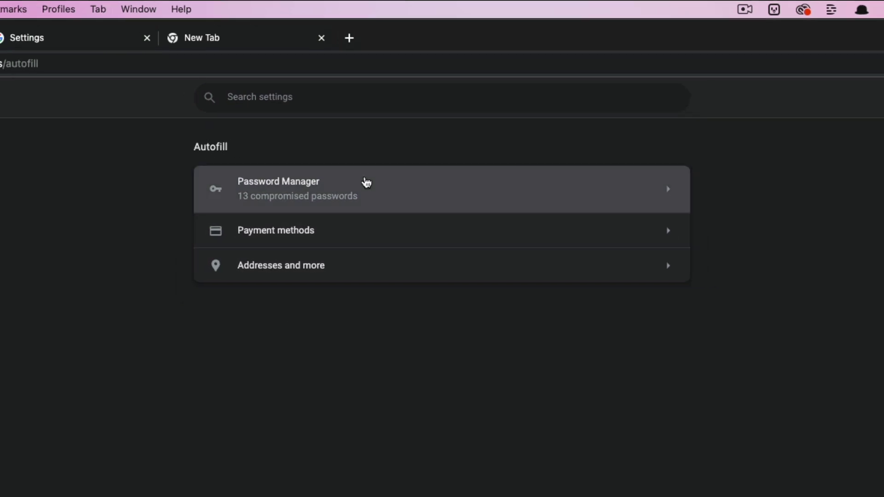
click(366, 183)
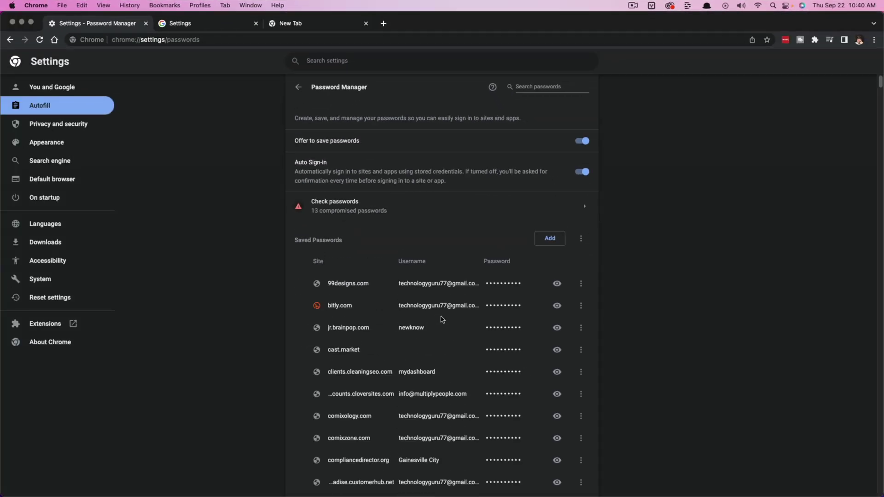
scroll(442, 317, down, 10)
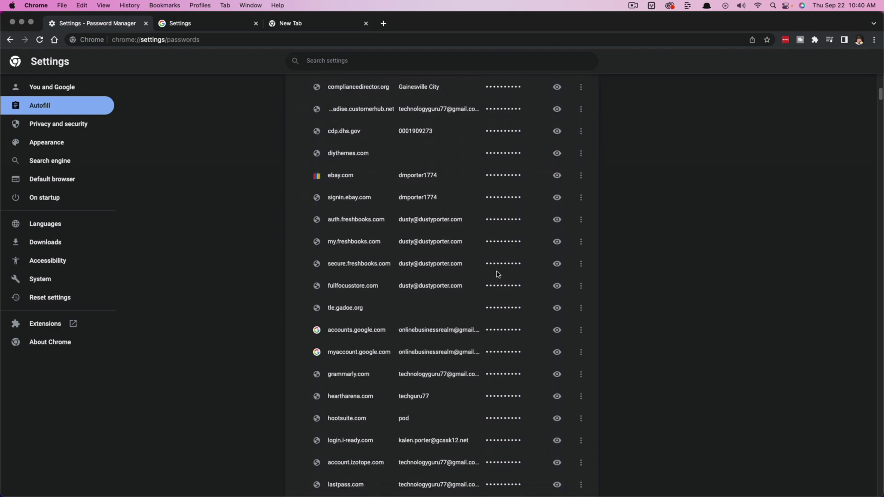
scroll(497, 283, down, 4)
scroll(498, 285, up, 12)
scroll(497, 284, up, 2)
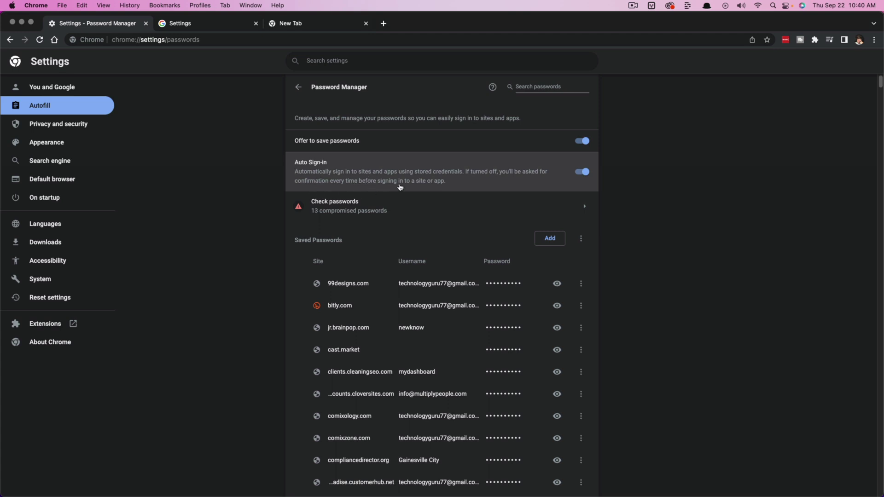
click(589, 173)
click(581, 174)
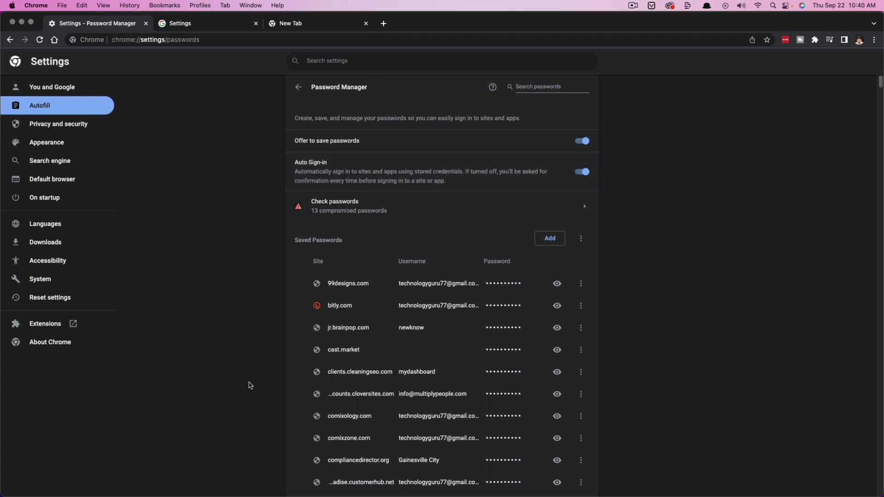
- Go to passwords.google.com, dismiss the welcome message, and browse the 55 saved sites and apps
click(202, 26)
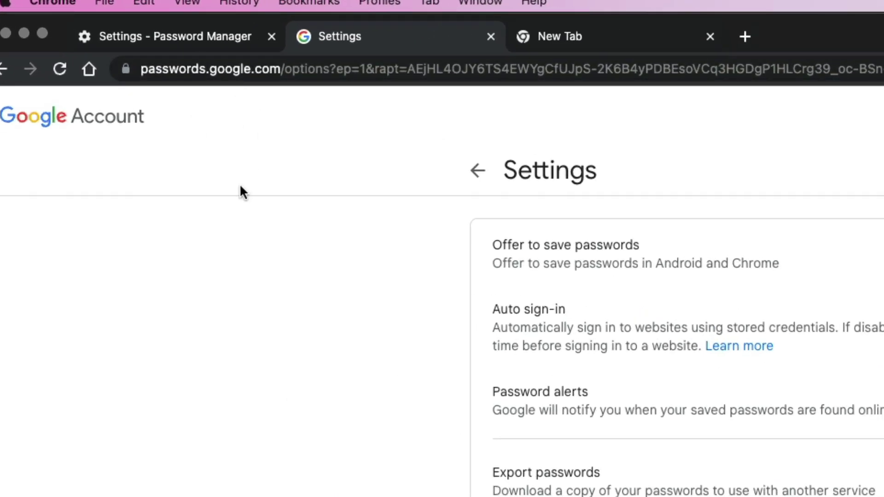
click(297, 68)
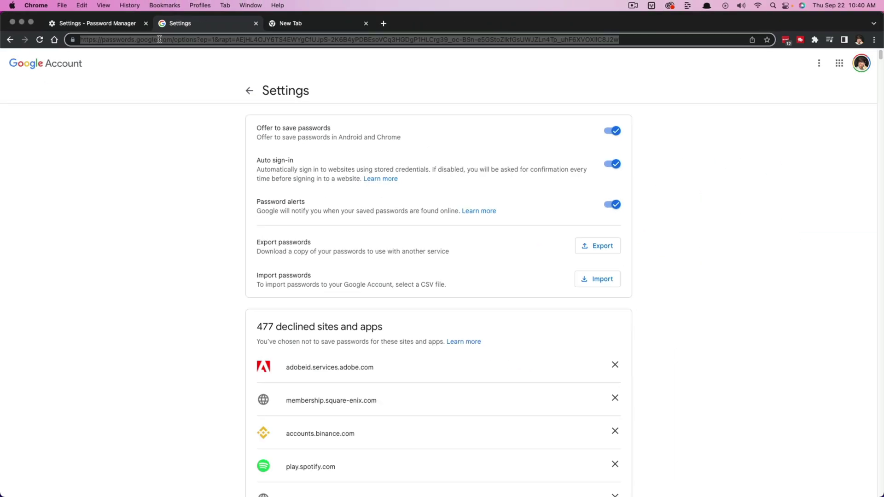
text(passw)
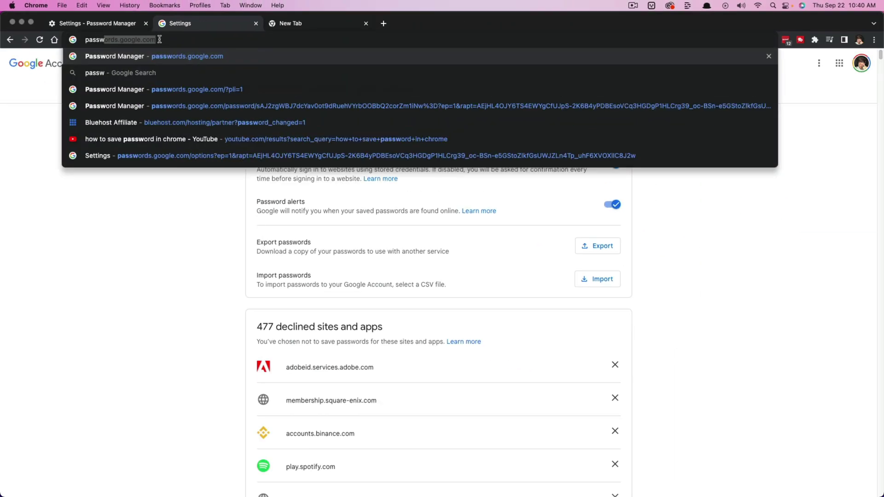
key(Return)
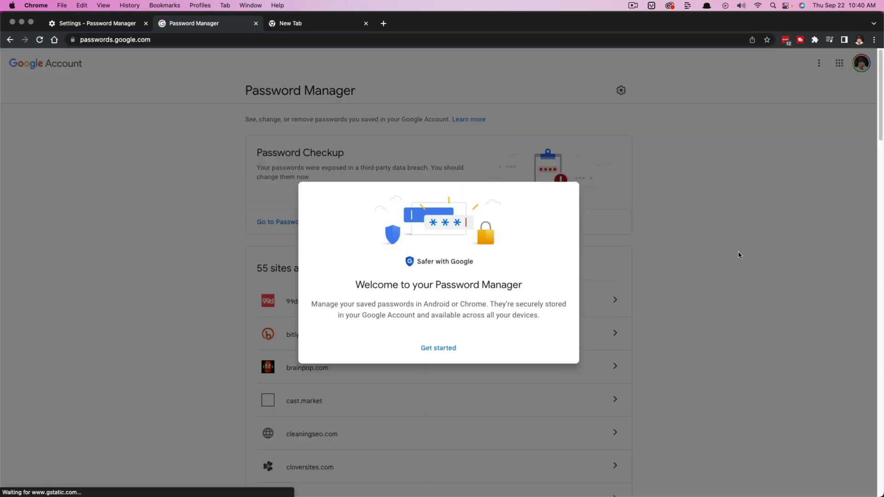
click(740, 253)
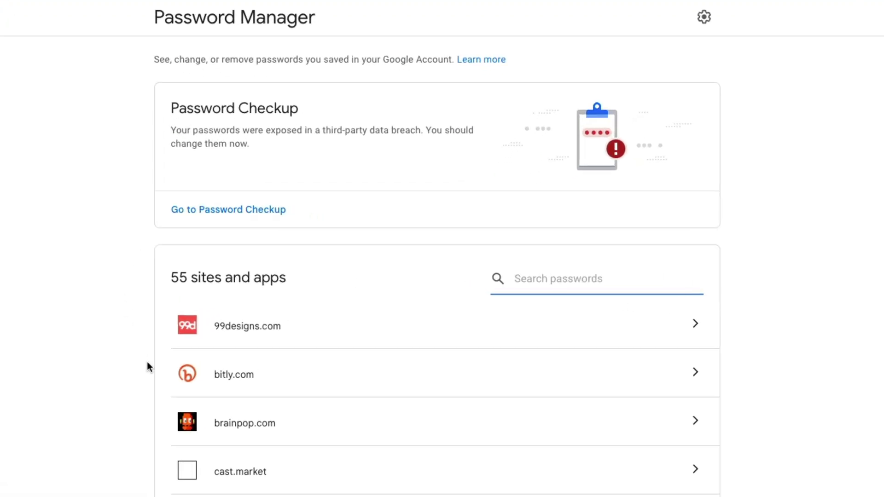
scroll(150, 350, down, 4)
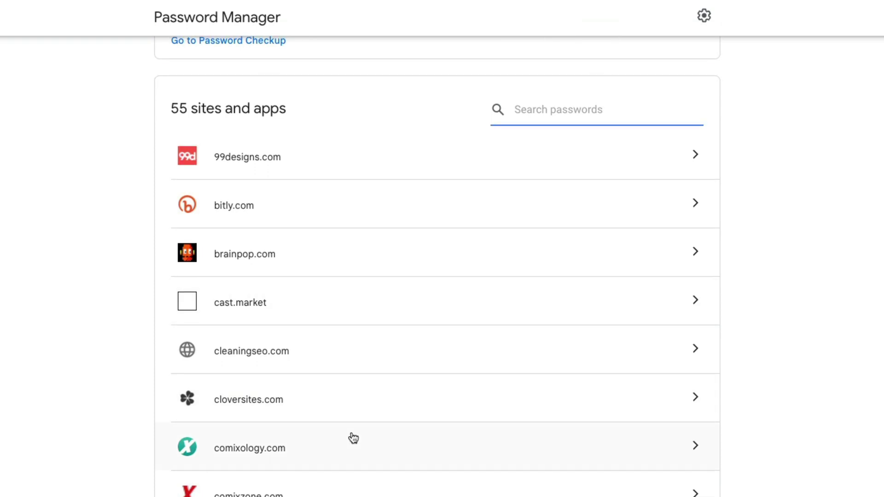
scroll(353, 437, up, 4)
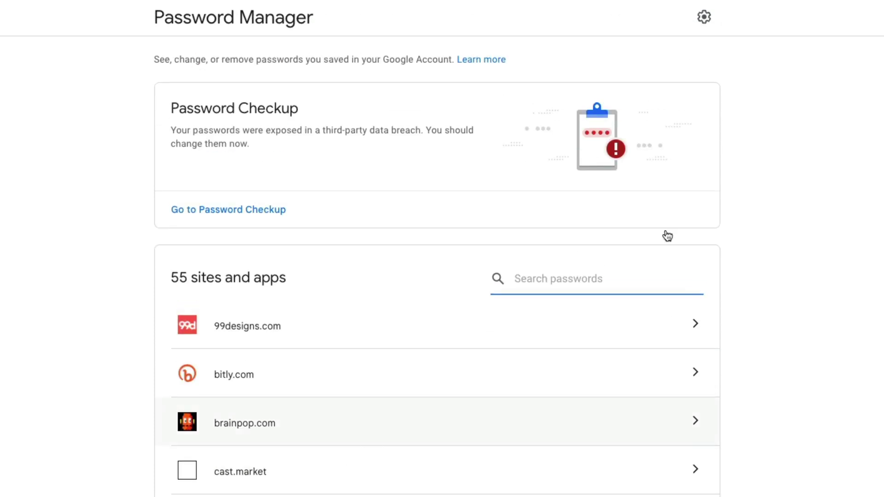
scroll(56, 285, down, 2)
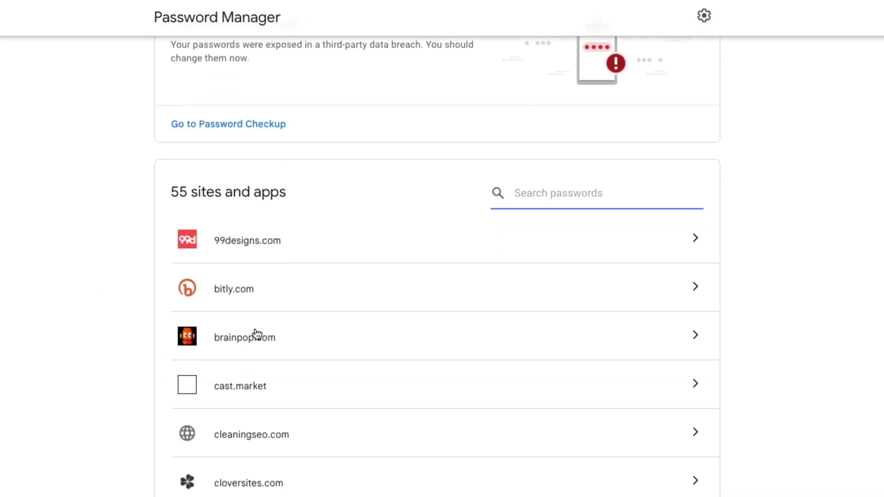
- Open the 99designs.com entry, pasting the Google account password to verify identity
click(319, 252)
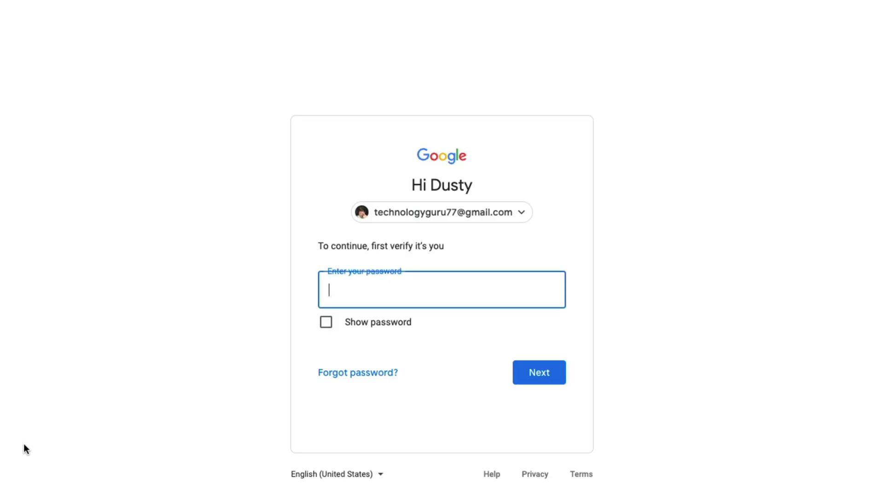
key(ctrl+v)
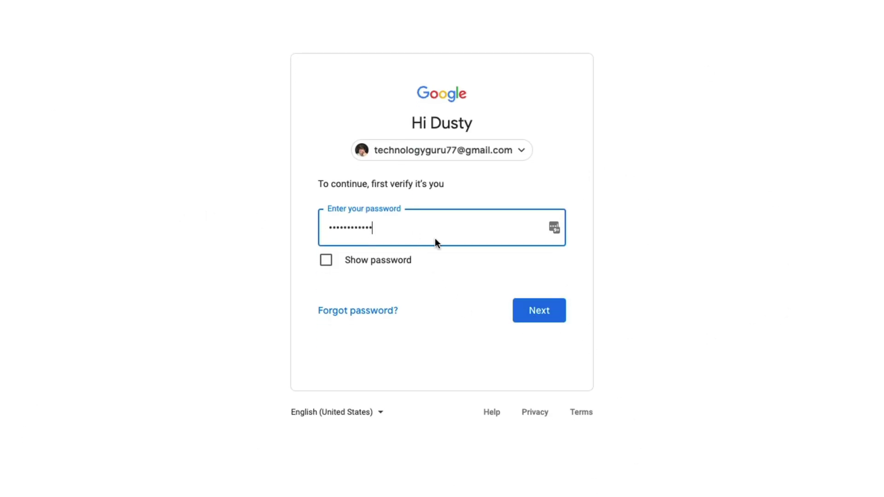
click(539, 313)
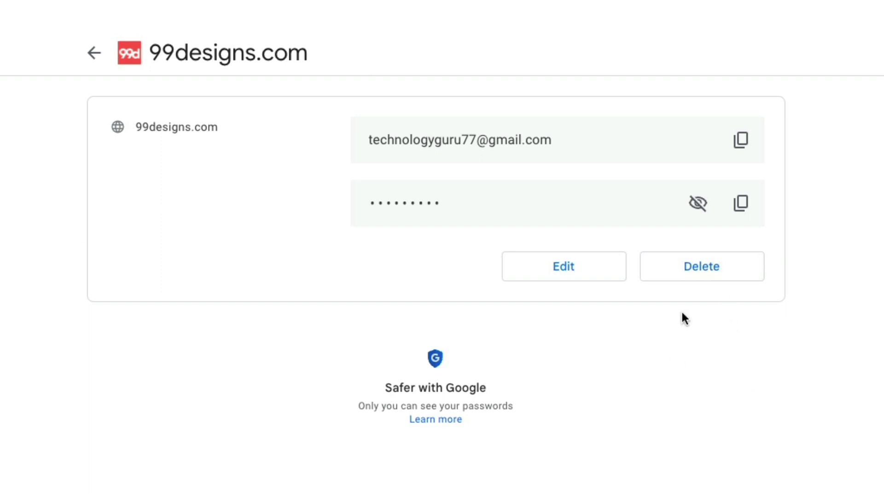
- Delete the 99designs.com password and confirm, returning to the list of 54 sites
click(682, 253)
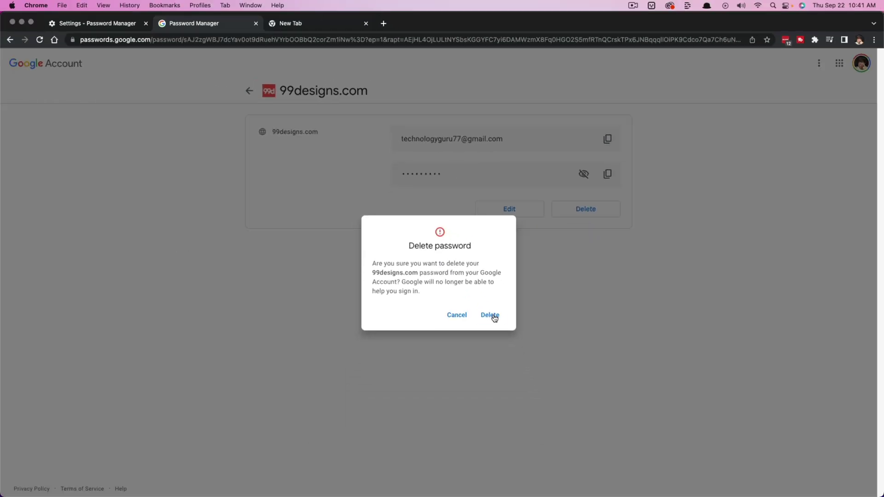
click(493, 316)
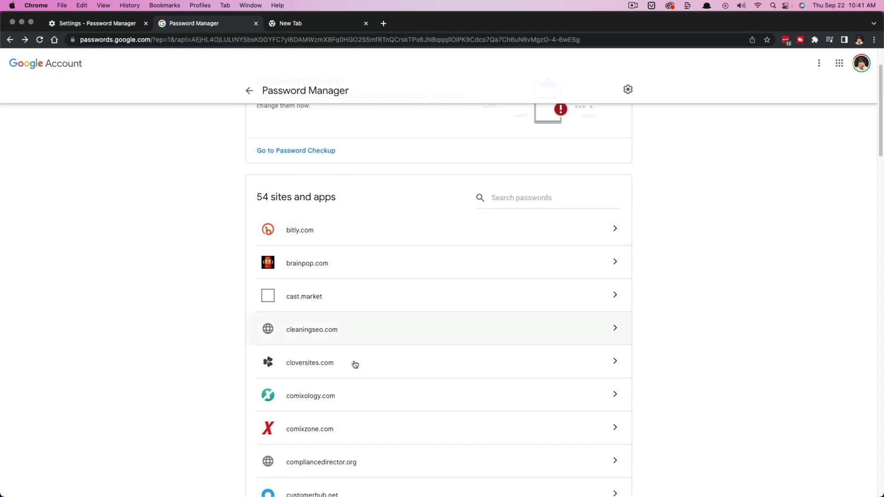
scroll(443, 392, up, 3)
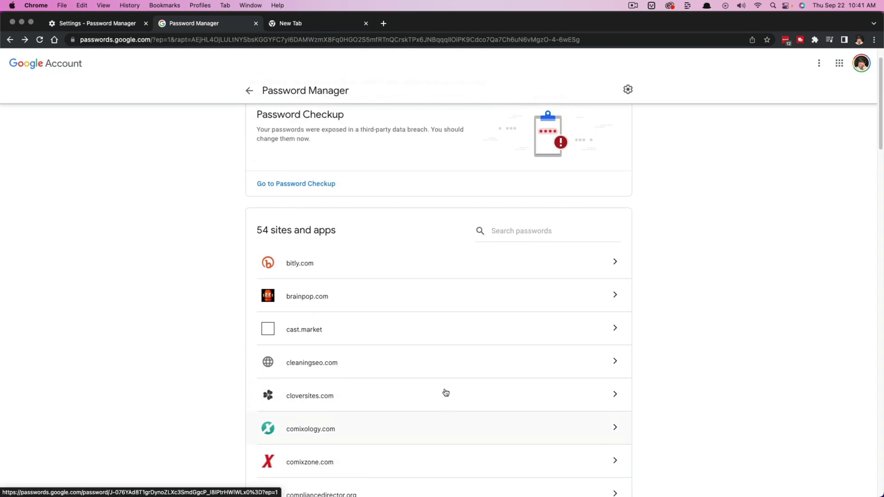
click(628, 92)
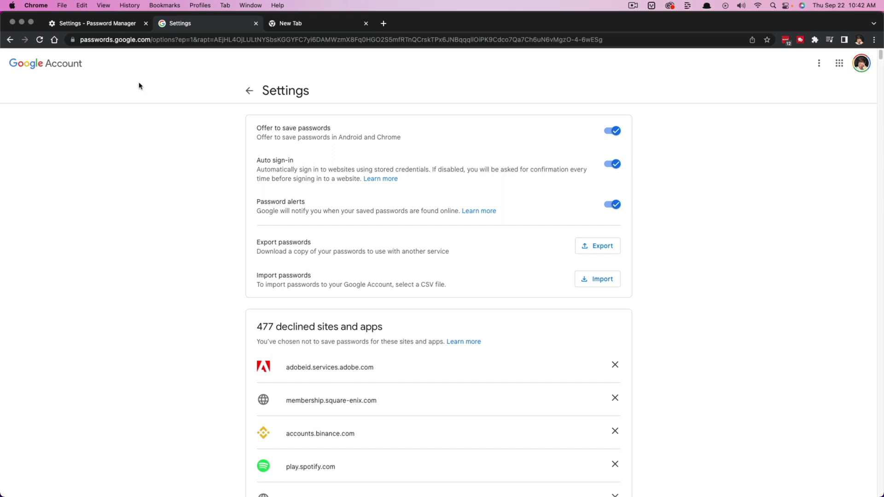
scroll(261, 209, down, 1)
scroll(261, 208, down, 5)
scroll(253, 174, up, 1)
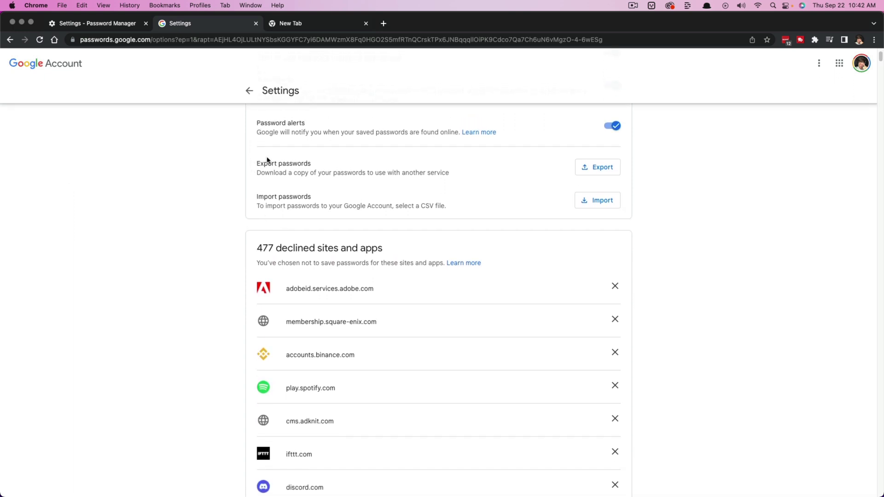
key(super+bracketleft)
scroll(182, 231, down, 1)
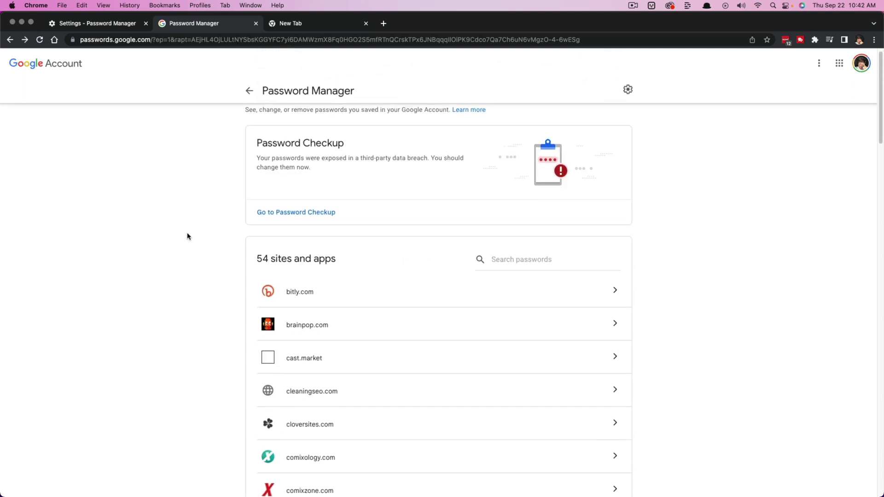
- Open the brainpop.com entry and delete its password, confirming in the dialog
click(351, 320)
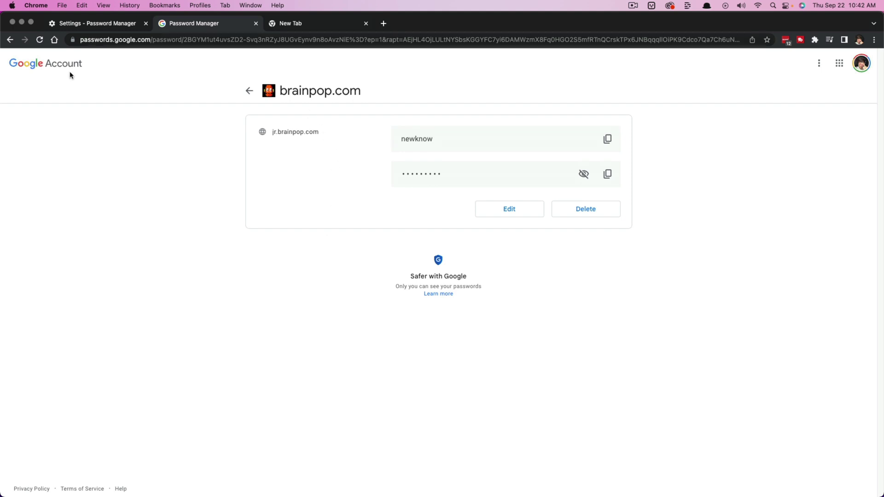
click(586, 210)
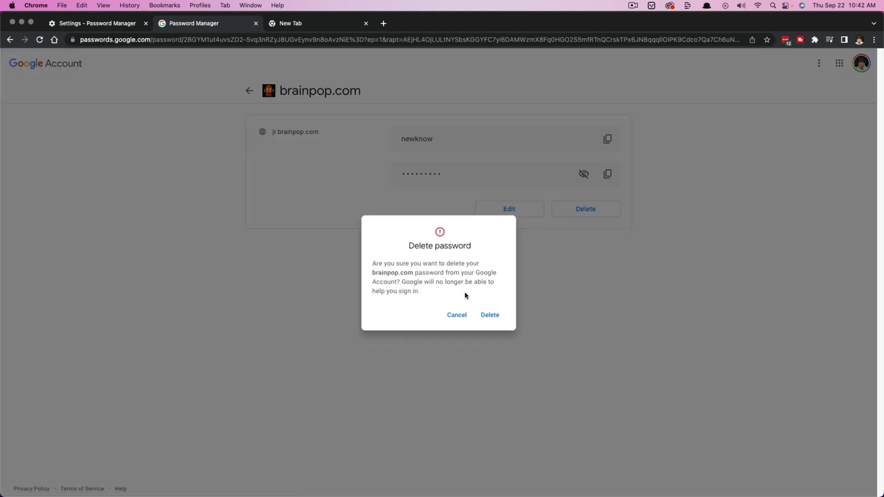
click(489, 315)
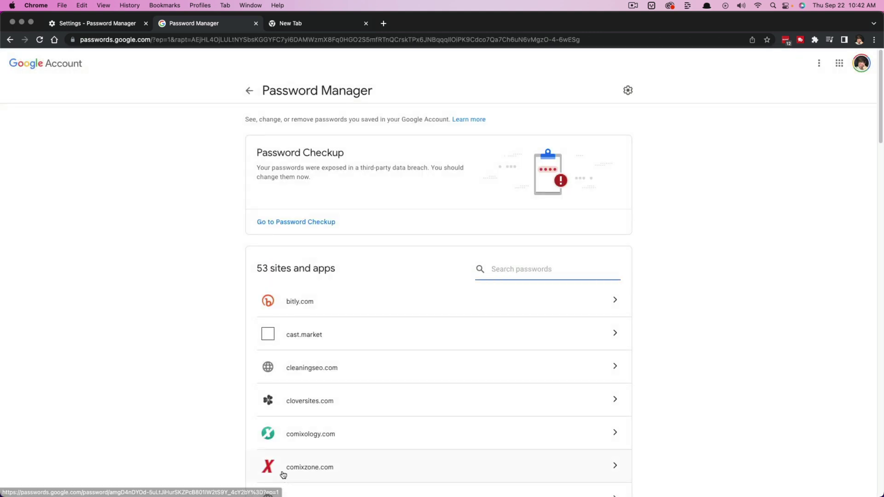